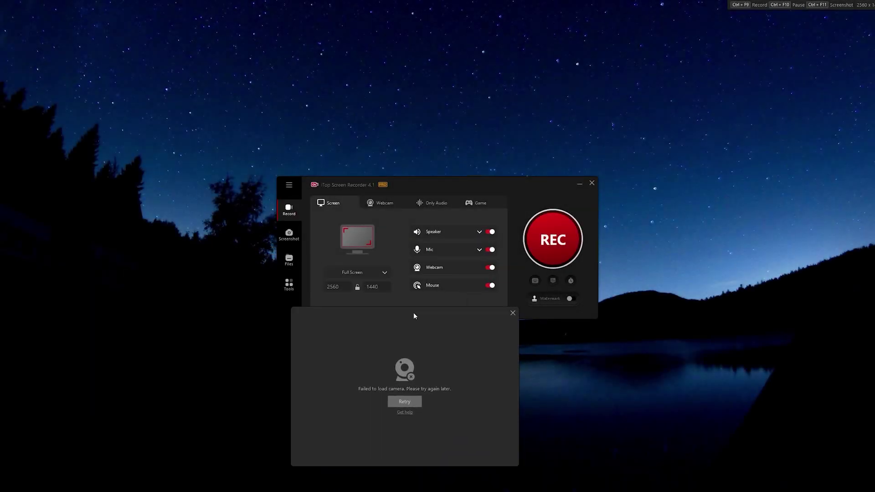
- Highlight the feature bullets on the product page and start the Free Download
mouse_move(414, 316)
left_mouse_down()
mouse_move(767, 47)
mouse_move(787, 12)
left_mouse_up()
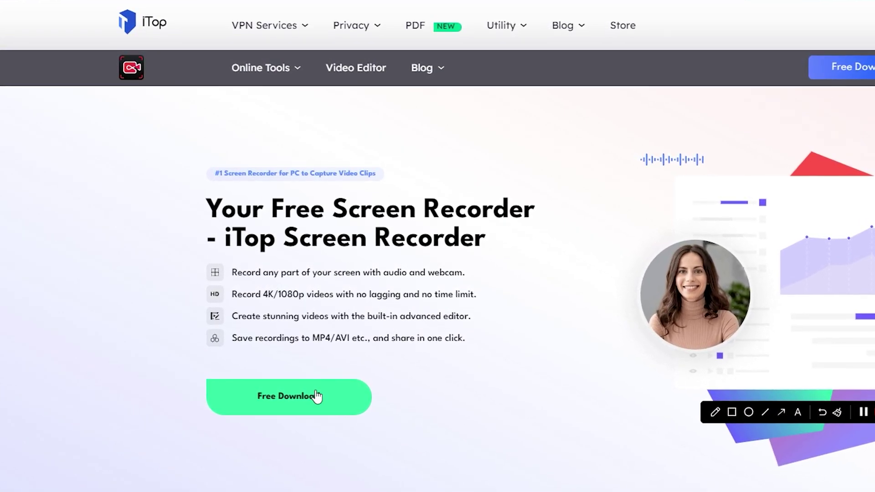
left_click_drag(232, 273, 469, 277)
left_click_drag(228, 299, 300, 298)
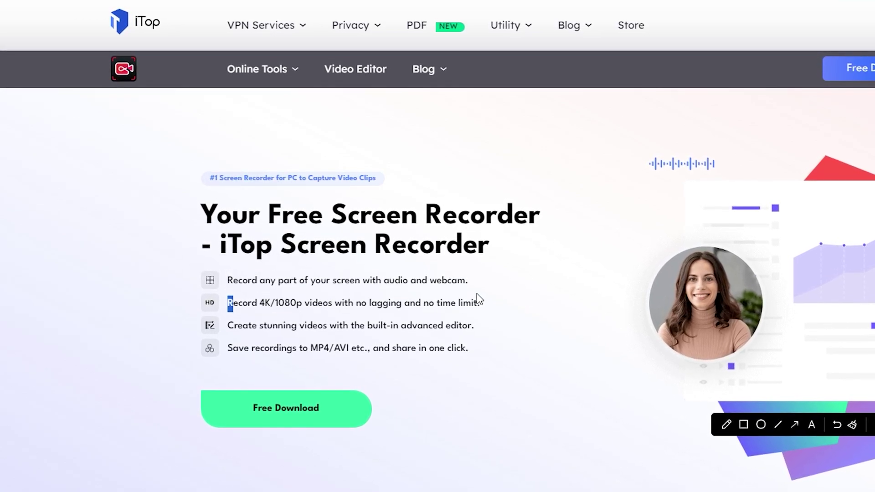
left_click_drag(227, 328, 287, 328)
mouse_move(475, 328)
left_mouse_down()
mouse_move(225, 329)
mouse_move(244, 354)
mouse_move(471, 379)
left_mouse_up()
left_click(409, 407)
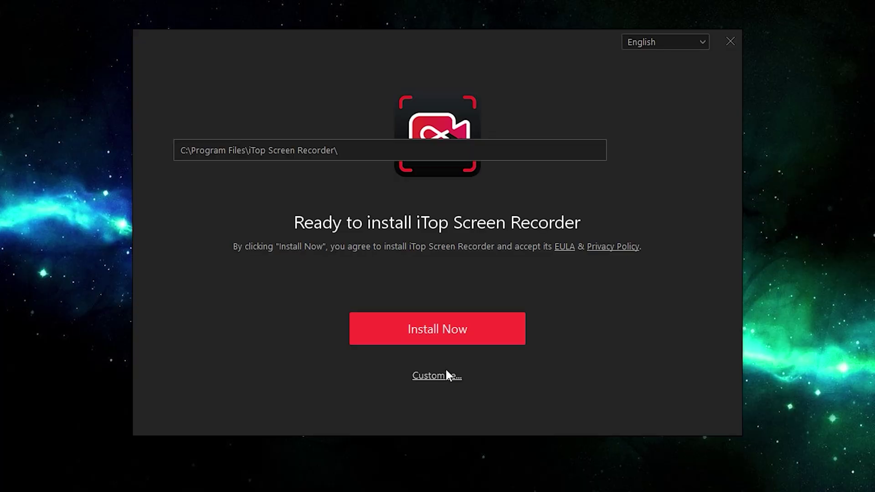
- Review the Customize installation options, then install with Install Now
left_click(445, 369)
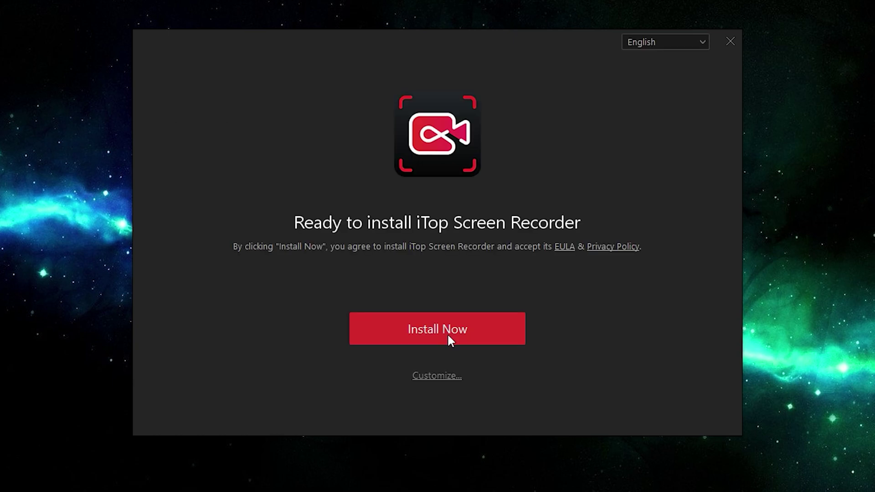
left_click(448, 333)
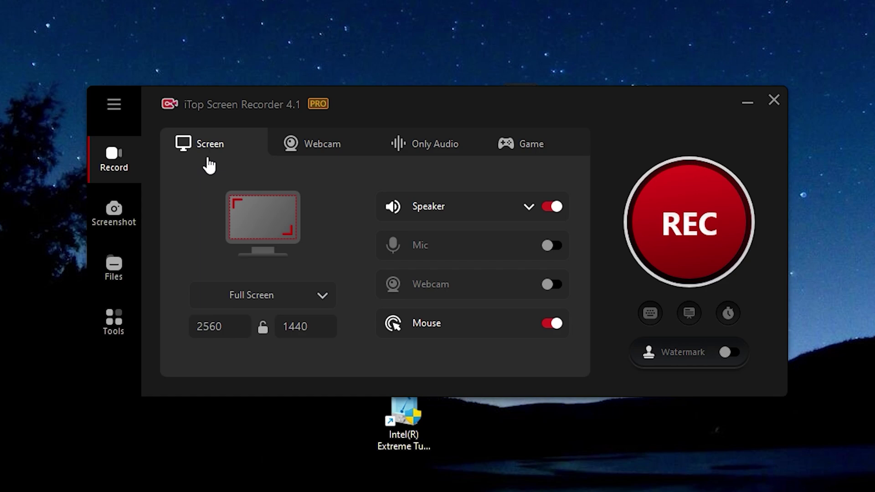
- Record the whole screen with Full Screen mode selected
left_click(322, 294)
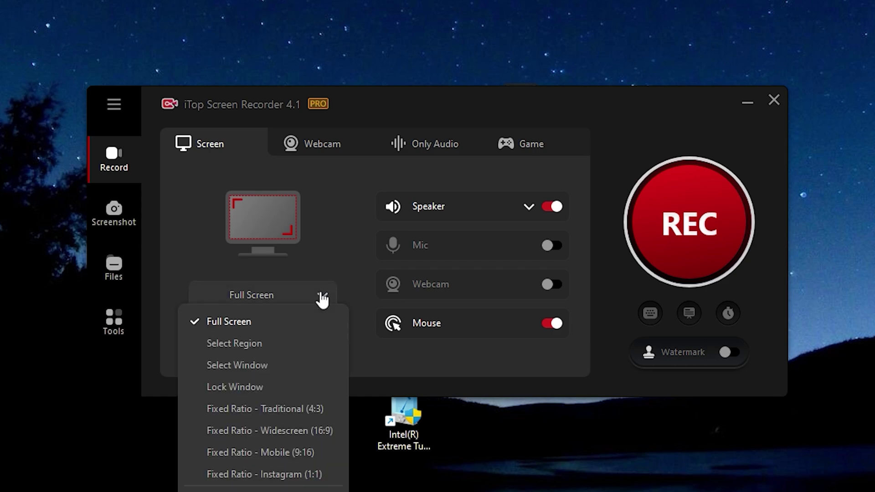
left_click(242, 321)
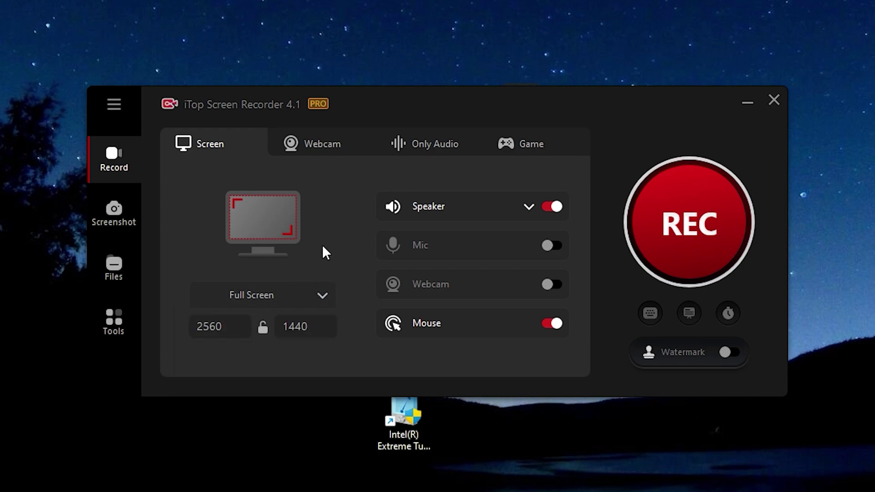
left_click(702, 237)
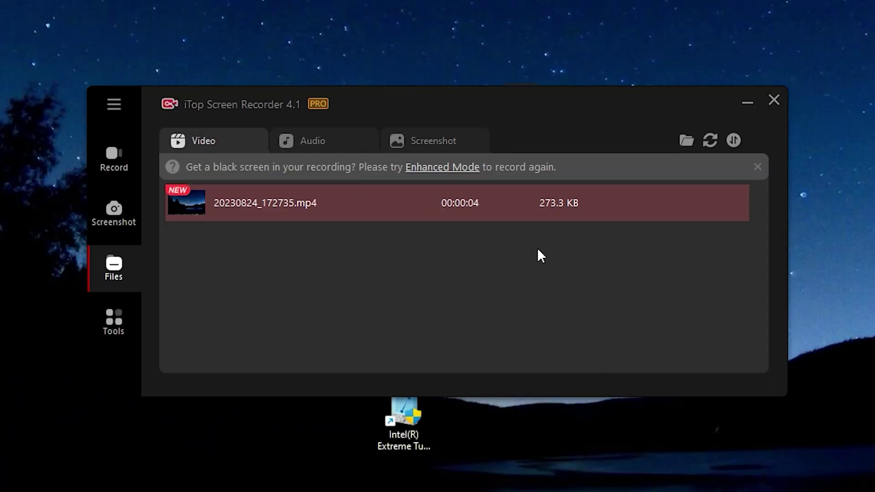
mouse_move(733, 203)
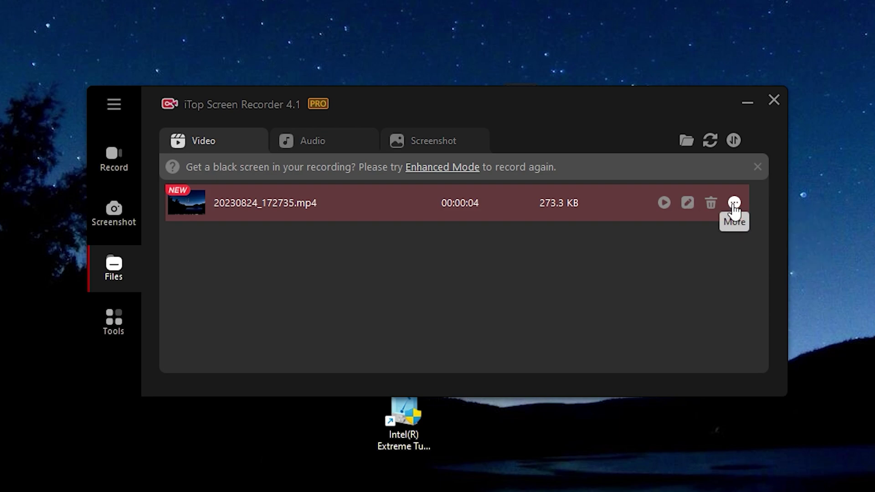
- Play the four-second recording from Files in a resized media player
left_click(734, 203)
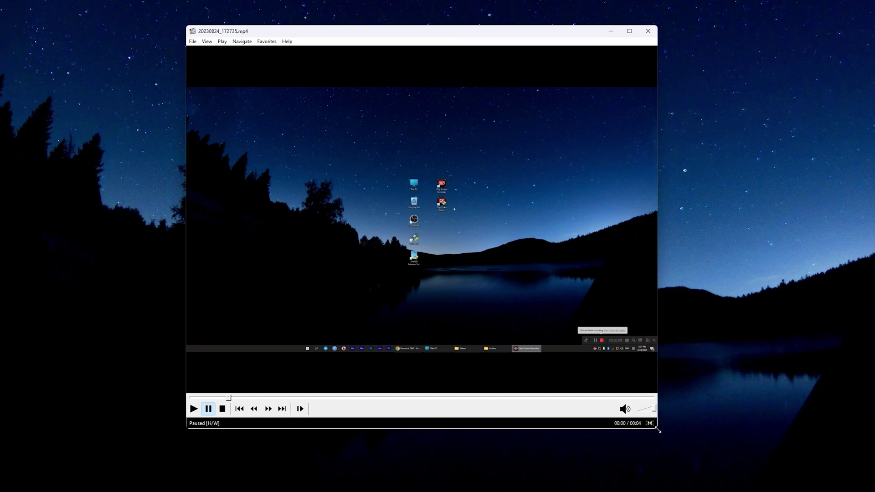
left_click_drag(658, 431, 539, 342)
left_click_drag(377, 63, 424, 99)
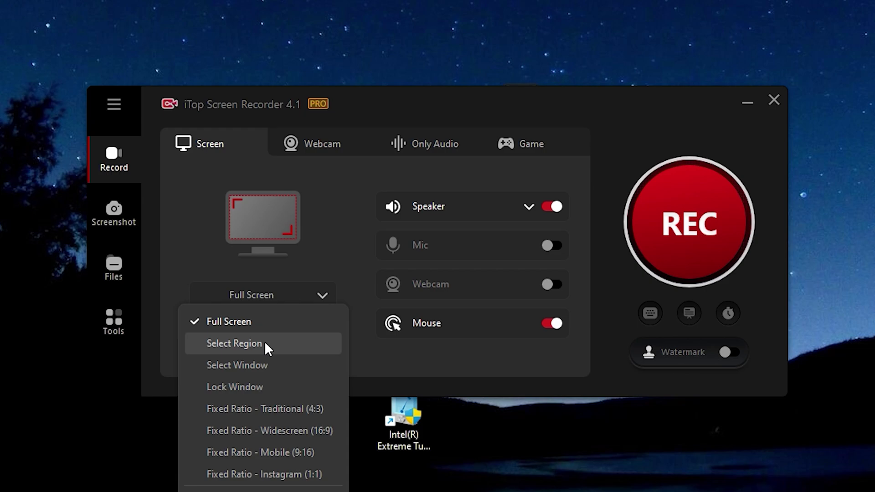
- Record a dragged-out Select Region area, then open and play the six-second clip
left_click(264, 340)
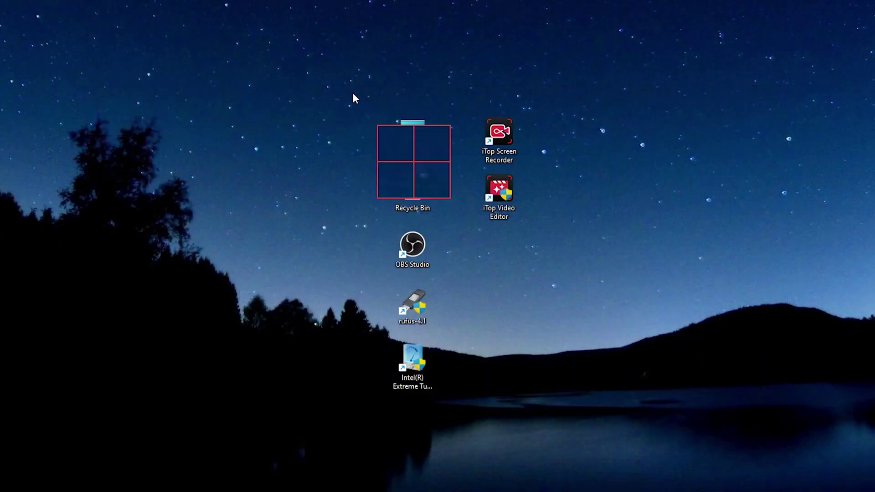
left_click_drag(282, 53, 657, 426)
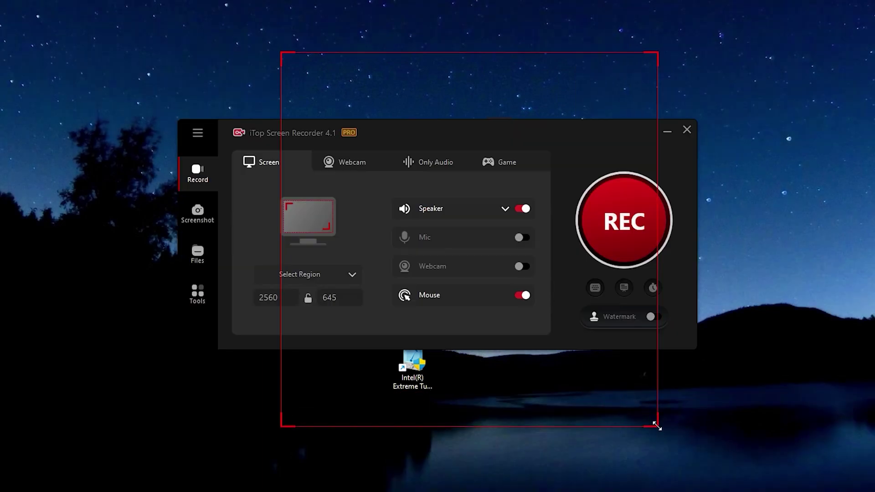
left_click(625, 238)
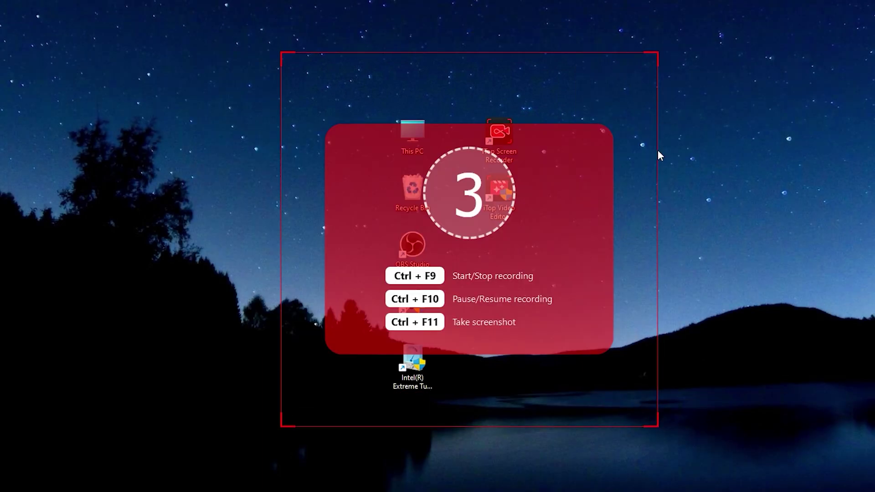
double_click(329, 205)
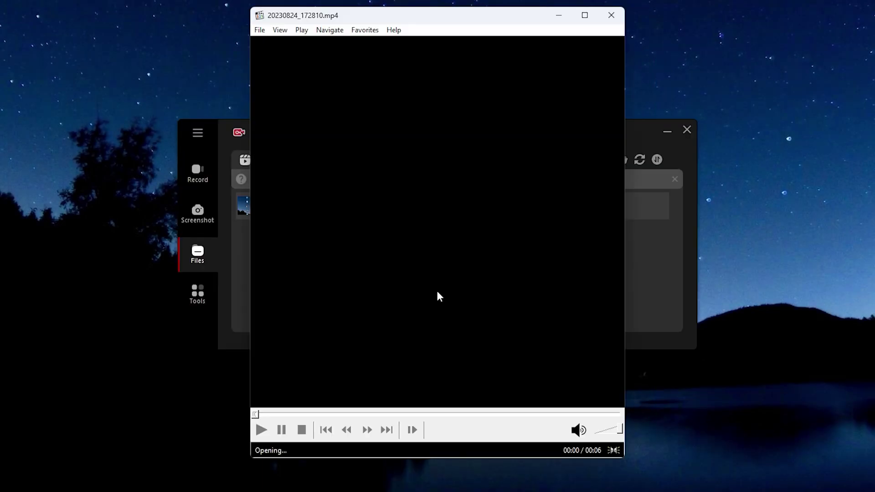
key("space")
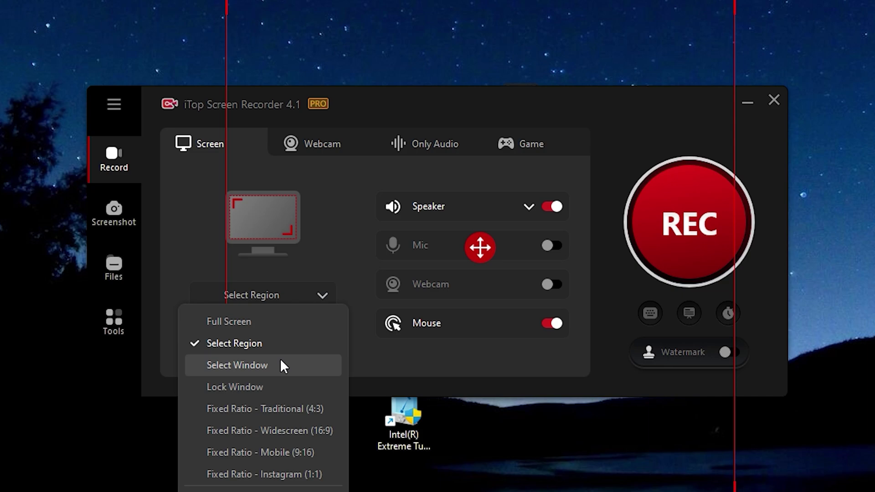
- Select Full Screen, turn on Mic and Webcam, and move the camera window aside
left_click(229, 321)
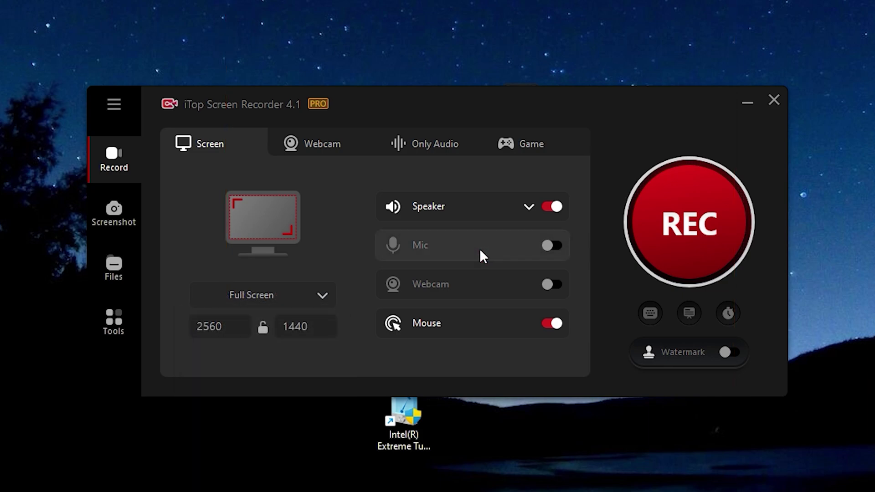
left_click(553, 246)
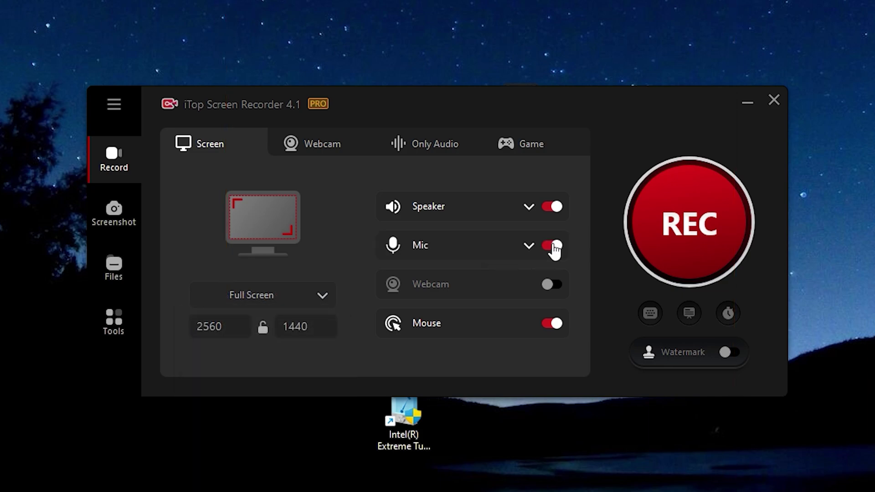
left_click(553, 284)
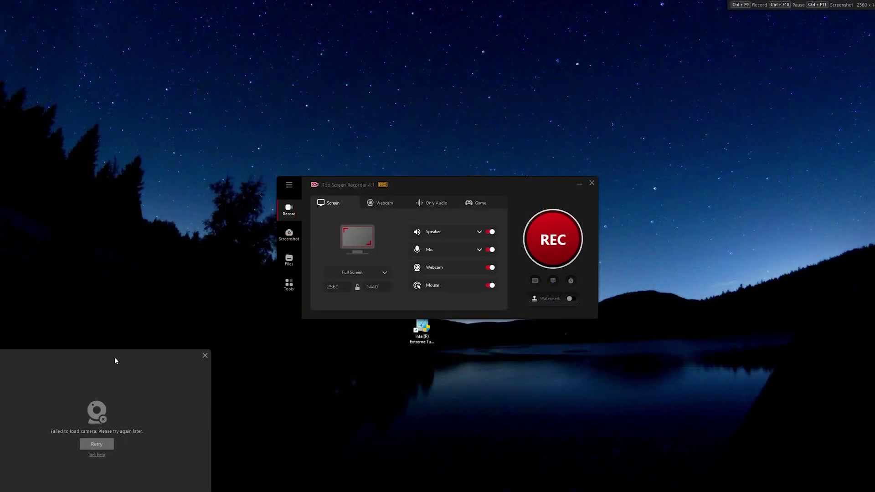
mouse_move(117, 358)
left_mouse_down()
mouse_move(601, 316)
mouse_move(788, 12)
left_mouse_up()
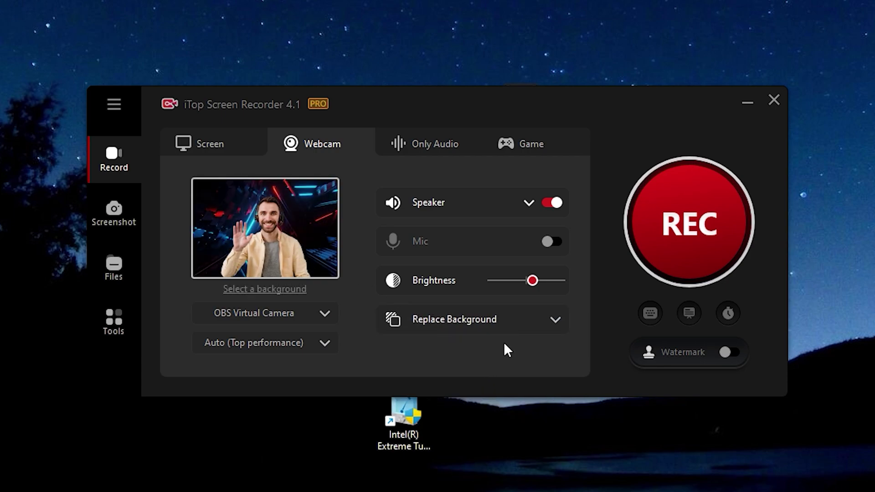
- View the Only Audio tab's options, then the Game tab's options
left_click(424, 146)
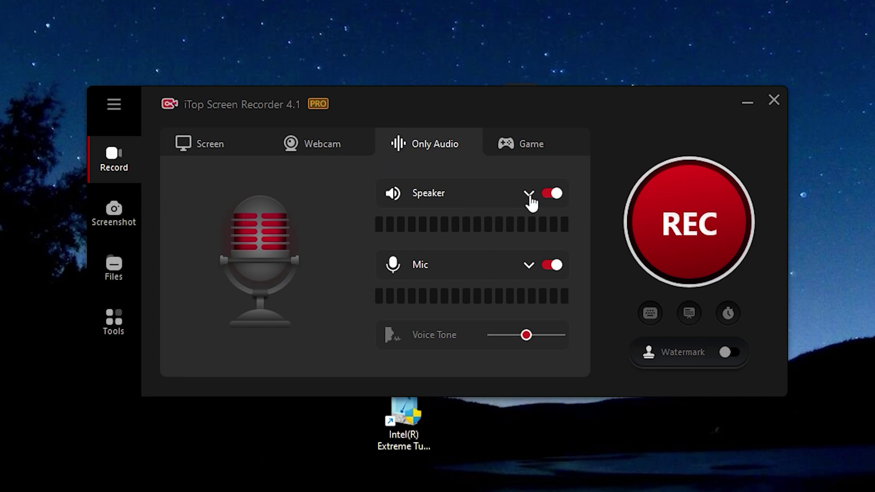
left_click(526, 146)
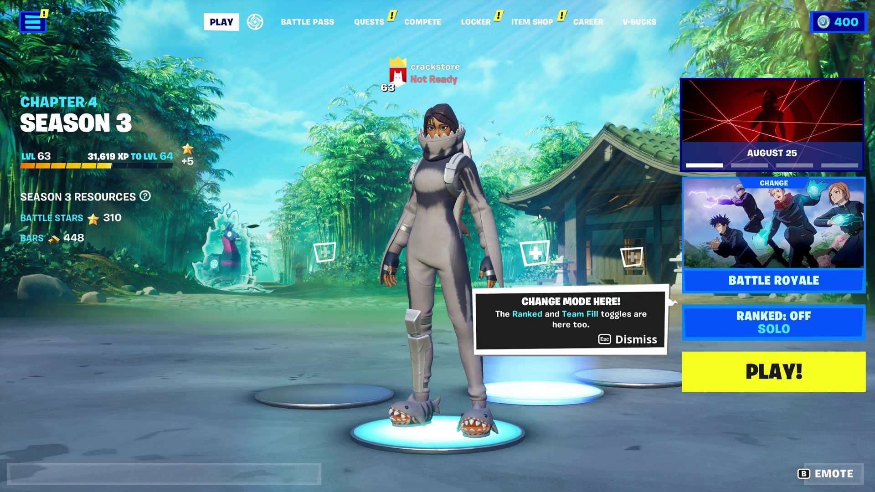
- Dismiss the Fortnite lobby tip and type HELLO ARE YOU to show on-screen keystrokes
left_click(654, 377)
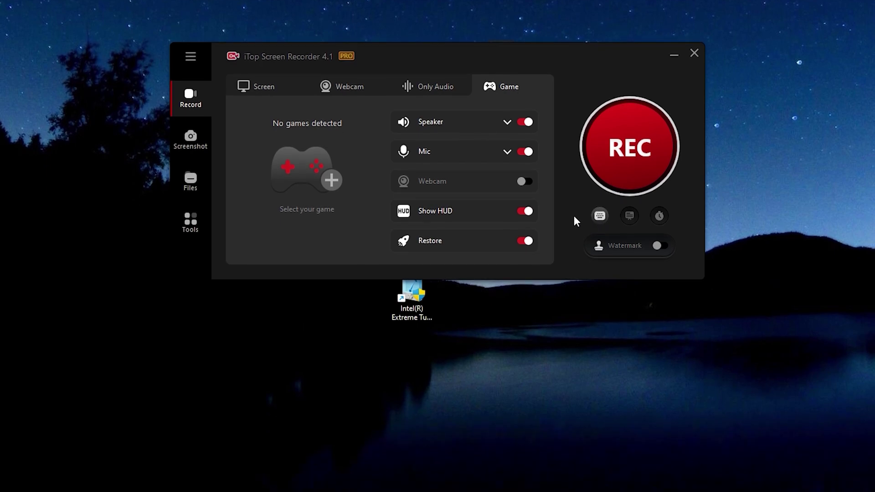
key("h")
key("e")
key("l")
key("o")
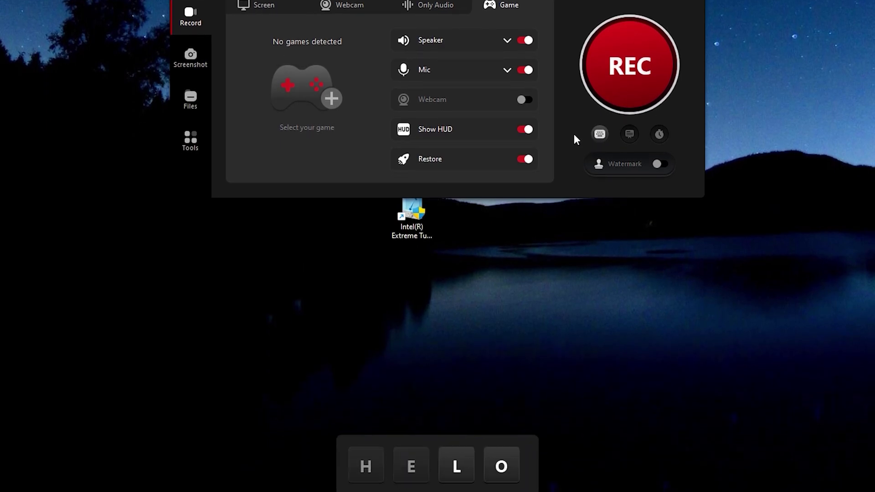
key("a")
key("r")
key("e")
key("y")
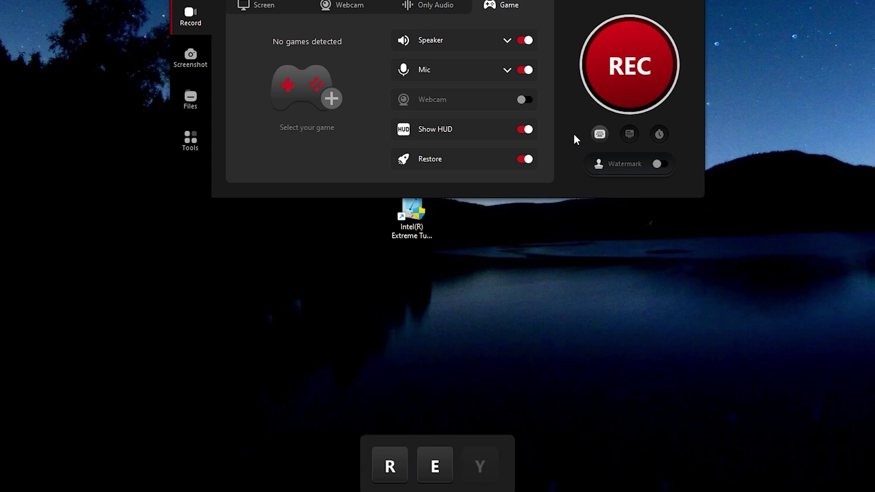
key("o")
key("u")
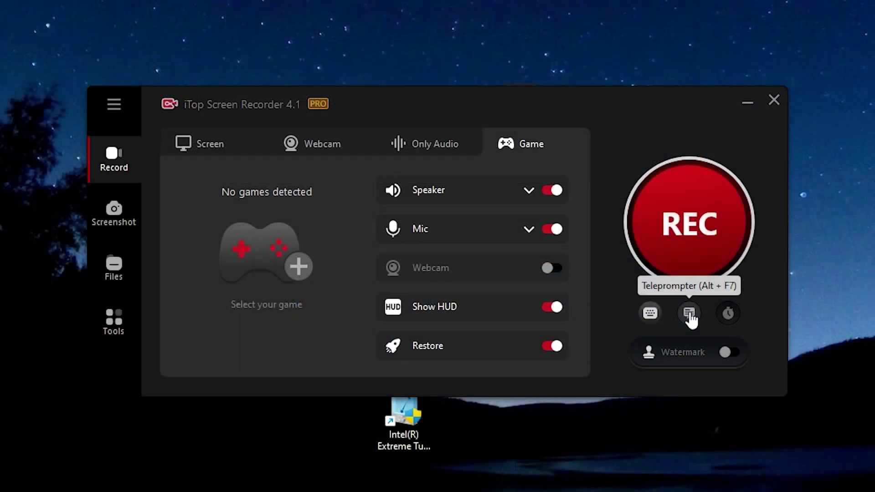
- Open the teleprompter with the Happy Birthday script on Normal auto-scroll
left_click(689, 312)
left_click_drag(616, 308, 618, 239)
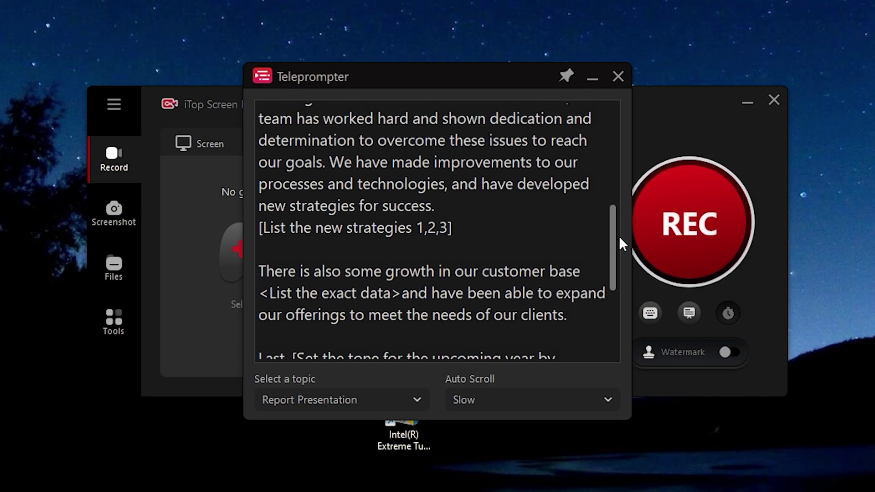
left_click(507, 400)
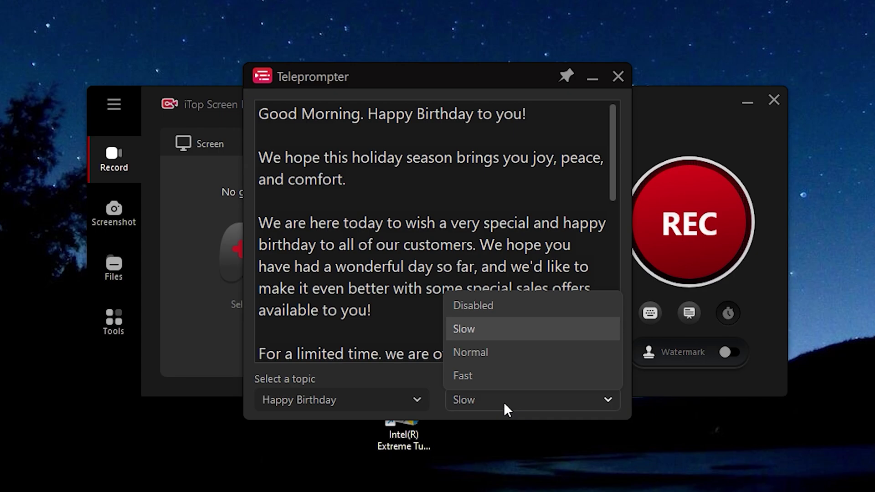
left_click(517, 350)
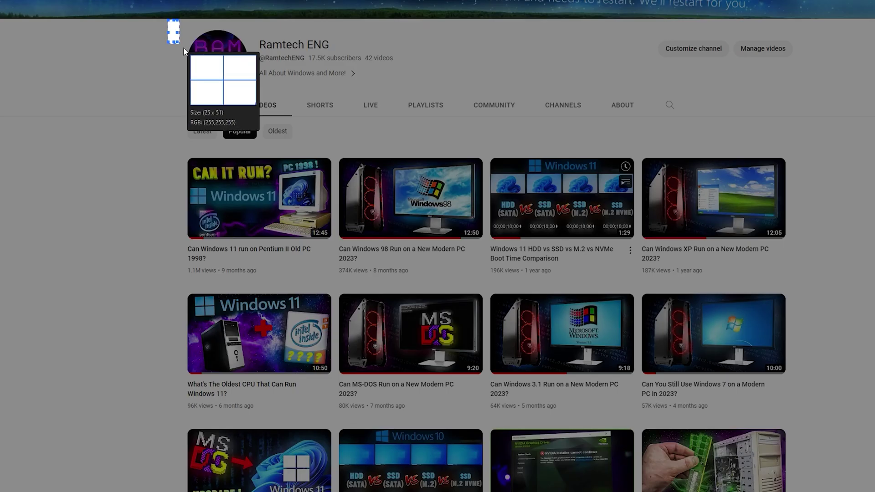
- Capture an area of the YouTube page, choose Scrolling Window mode, and view the saved screenshot
left_click_drag(168, 19, 814, 287)
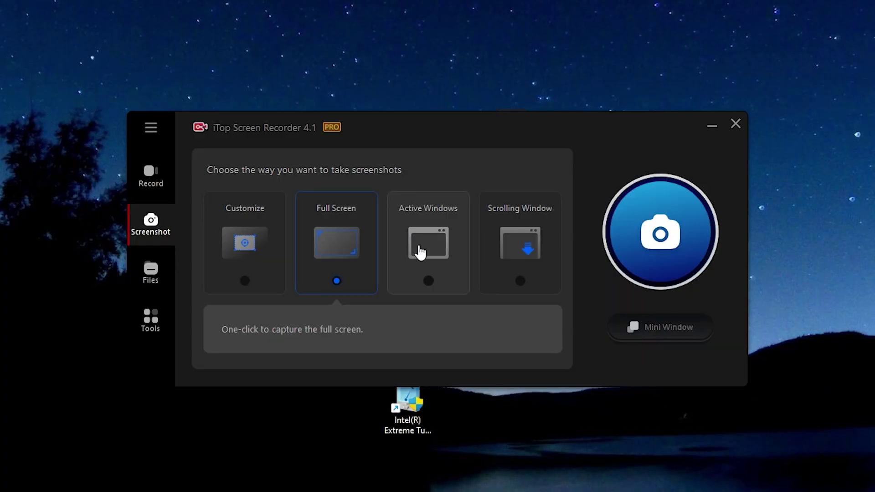
left_click(420, 253)
left_click(512, 274)
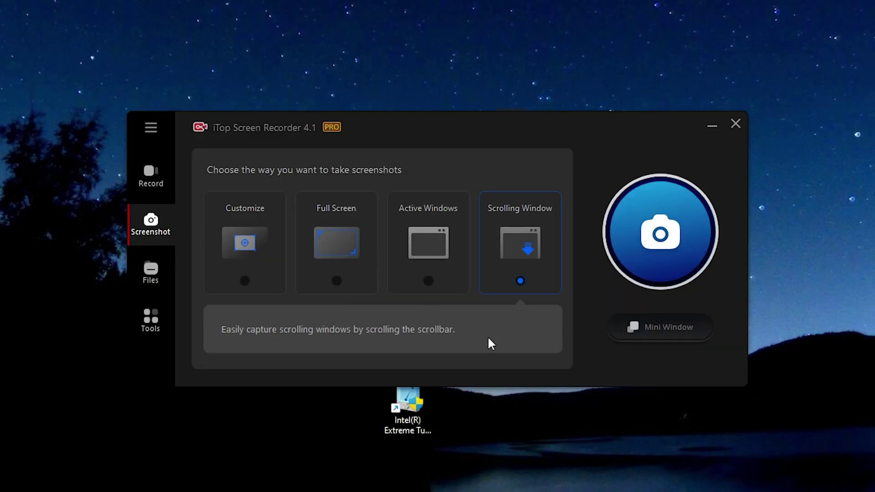
left_click(151, 272)
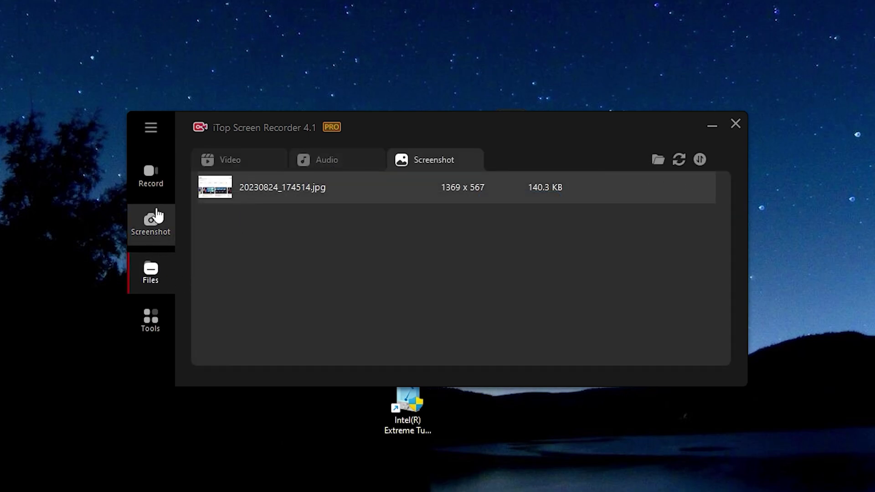
left_click(151, 319)
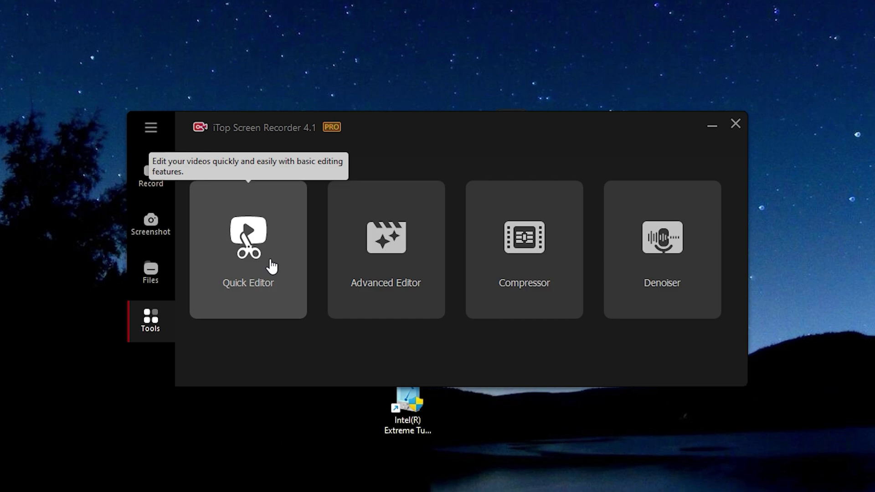
- Load a recording into the Quick Editor and trim its end to 00:00:20.788
left_click(271, 265)
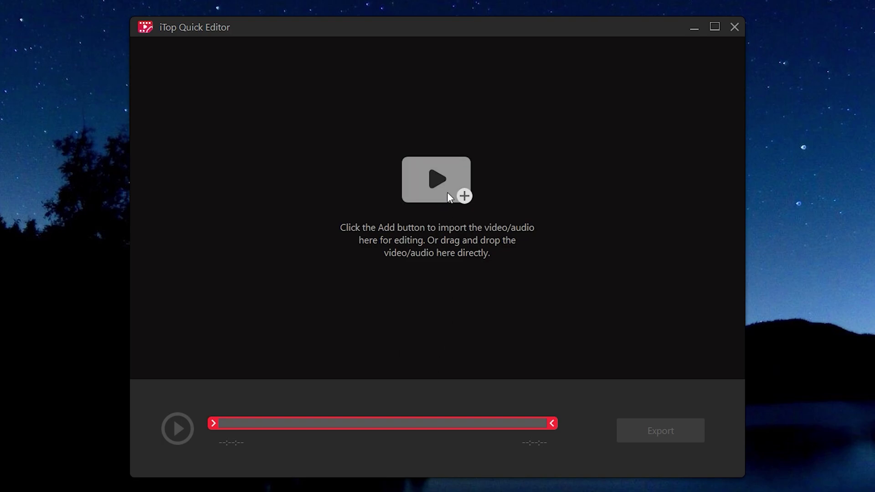
left_click(448, 193)
double_click(202, 141)
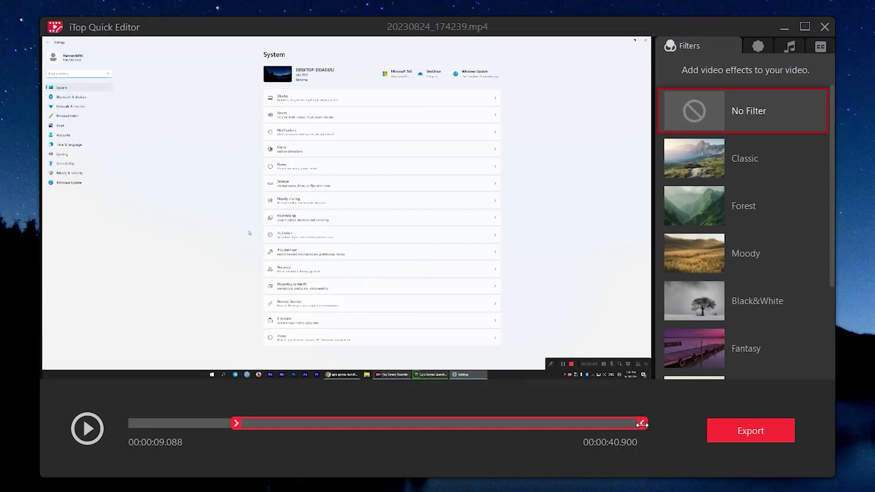
left_click_drag(636, 423, 414, 424)
- Try the Classic through Movie filters, settle on Vintage, and export the video
left_click(708, 157)
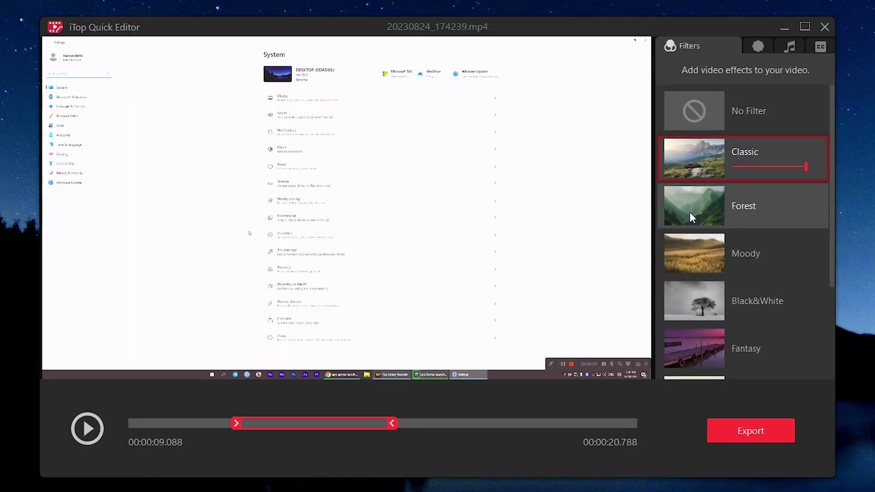
left_click(689, 212)
left_click(690, 253)
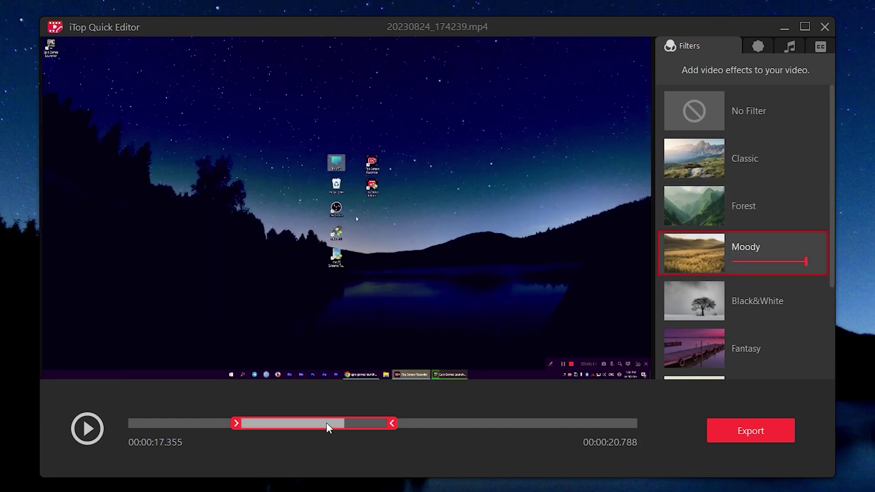
left_click(697, 308)
left_click(706, 342)
scroll(706, 342, "down", 2)
left_click(708, 264)
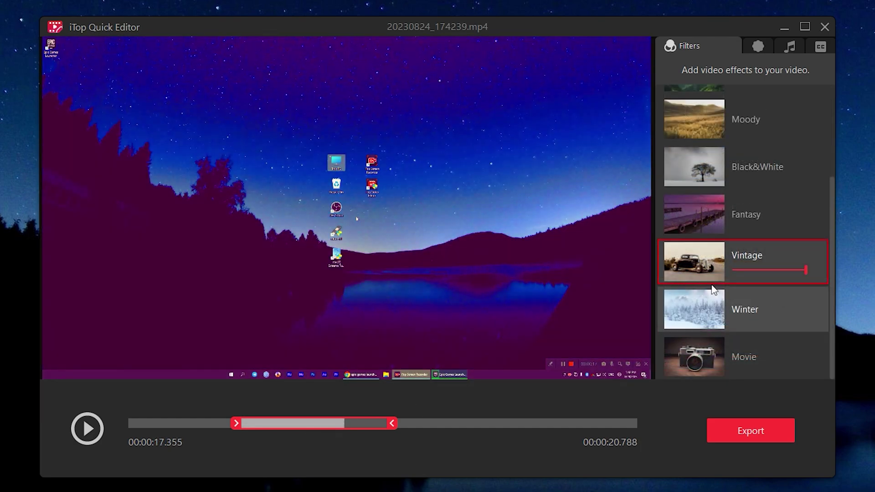
left_click(708, 297)
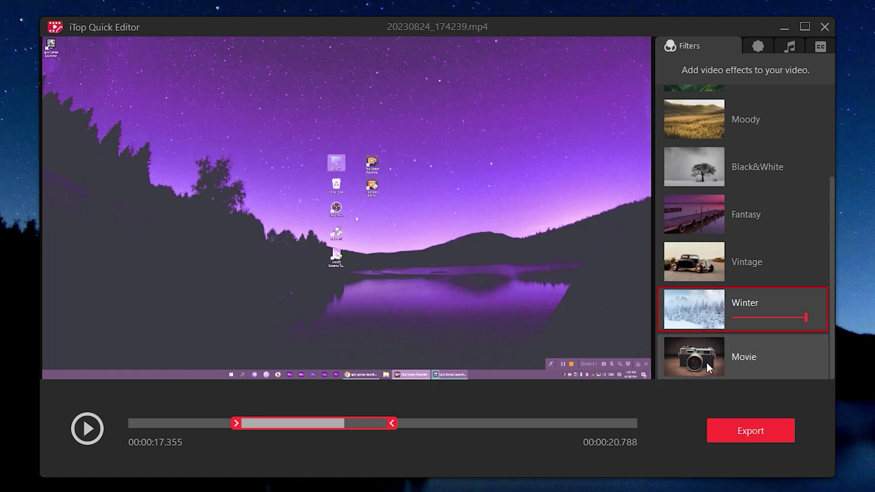
left_click(707, 362)
left_click(694, 262)
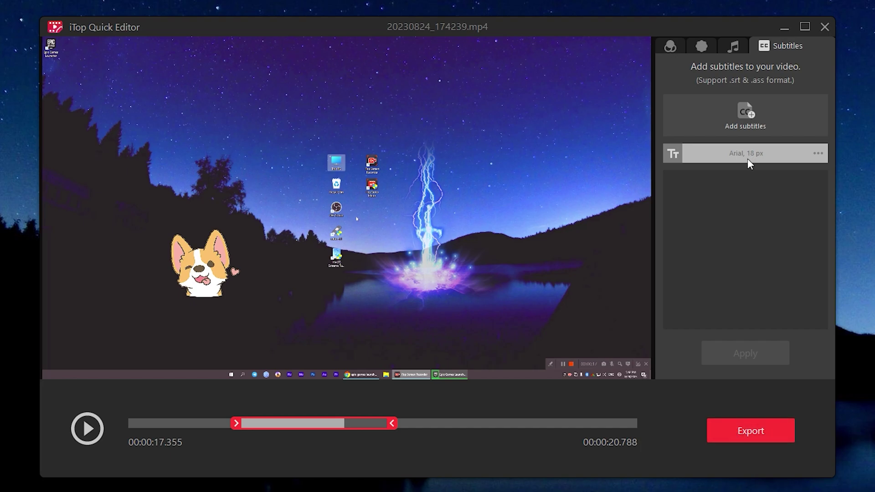
left_click(726, 430)
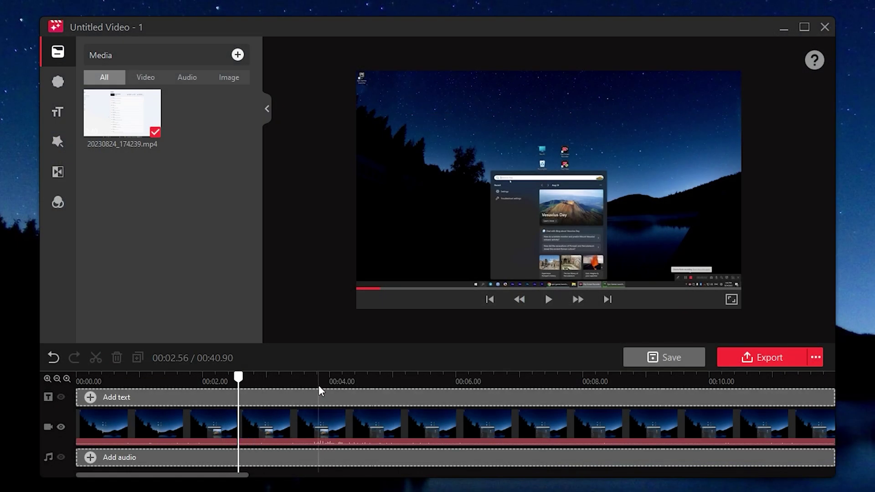
- Load the recording into the Advanced Editor and export the edited project
left_click(451, 430)
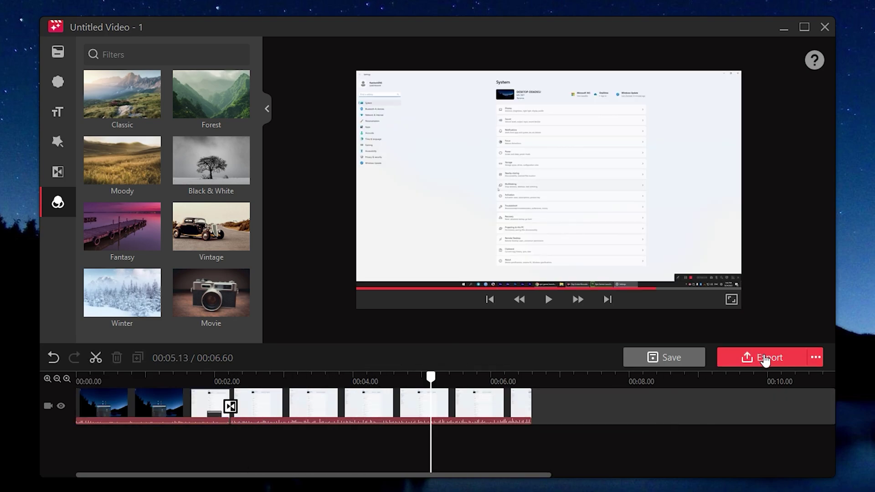
left_click(765, 357)
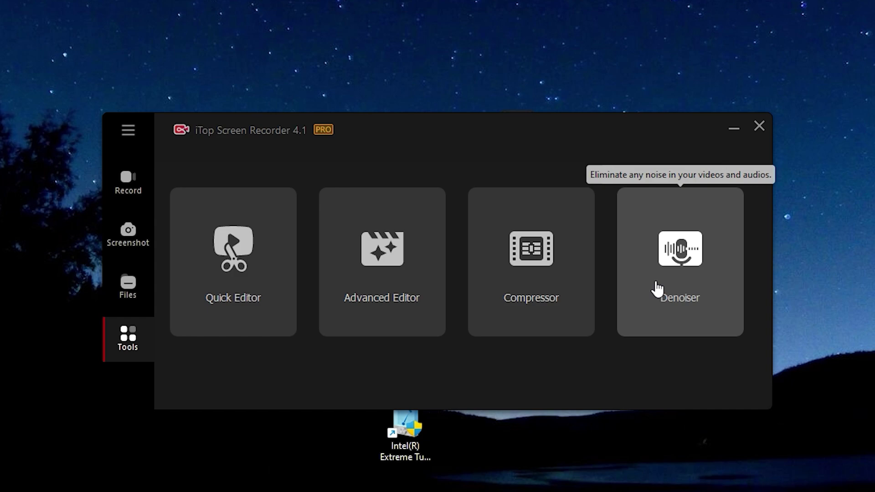
- Play the 20-second clip 20230824_175156.aac from the saved Audio files
left_click(657, 289)
double_click(310, 190)
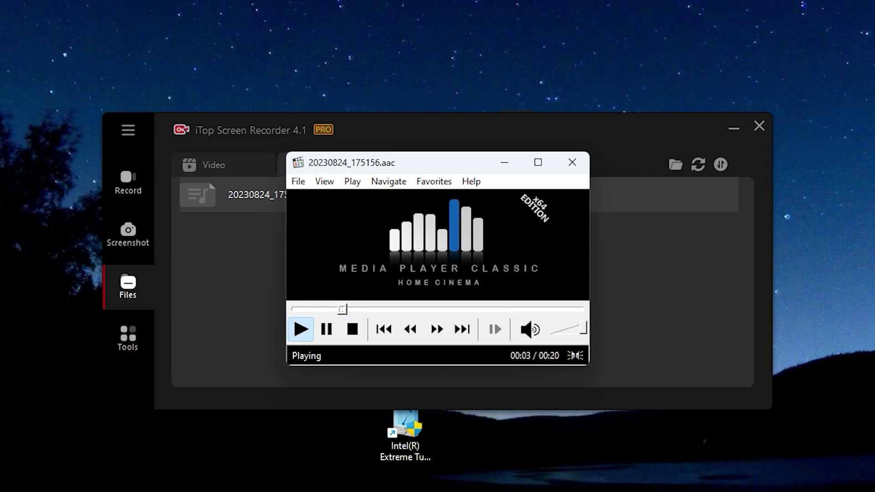
- Run the Denoiser on 20230824_175156.aac and view the denoised output file
left_click(679, 272)
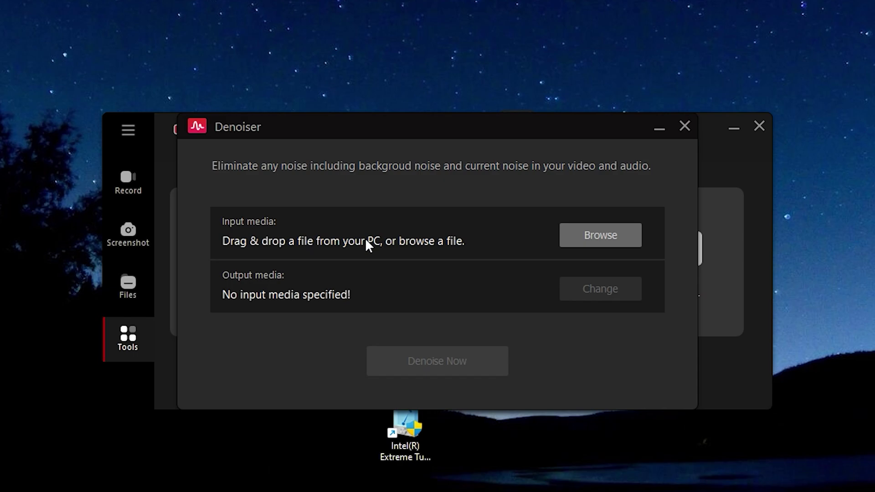
left_click(562, 236)
double_click(336, 244)
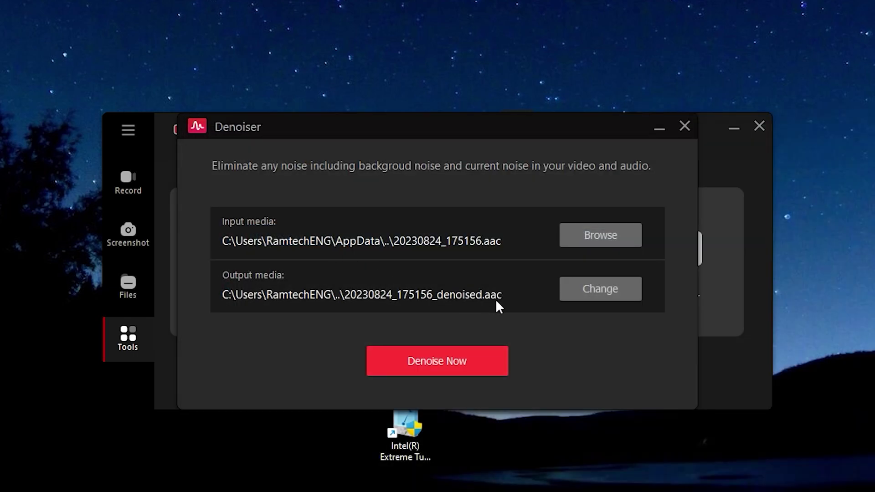
left_click(432, 362)
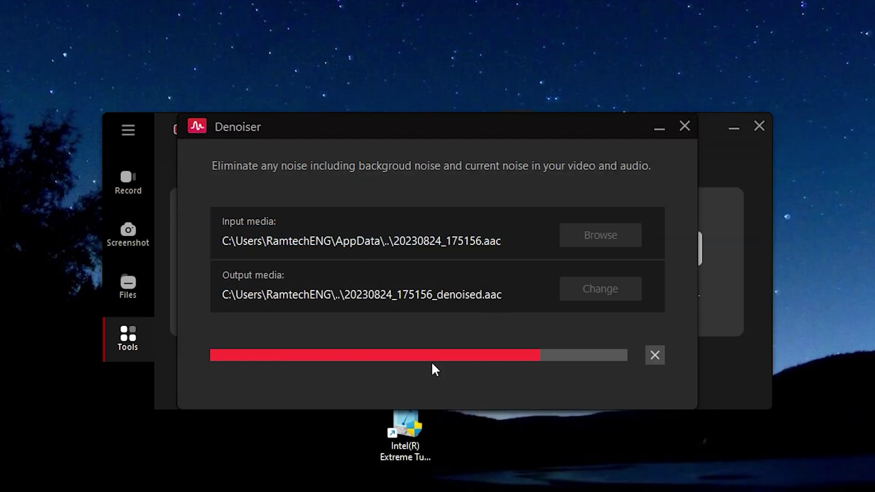
left_click(386, 324)
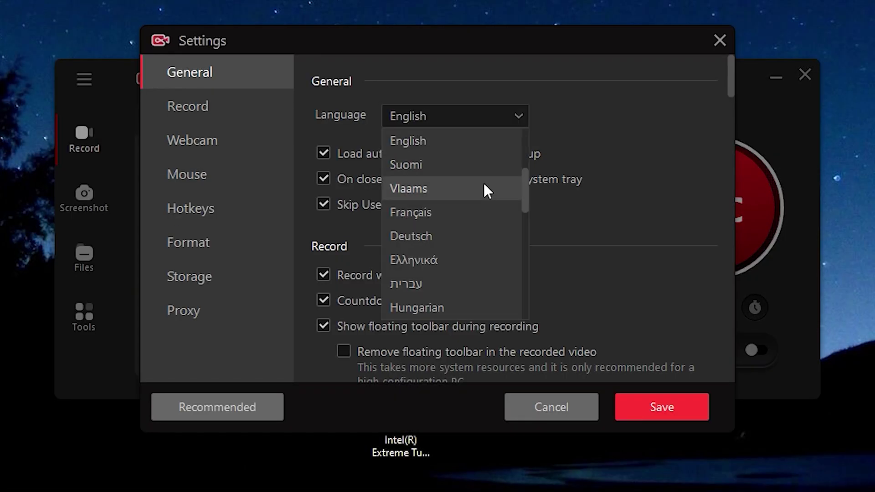
- Close the language list and browse the Hotkeys and Format settings sections
left_click(512, 93)
scroll(413, 132, "down", 3)
scroll(453, 190, "down", 5)
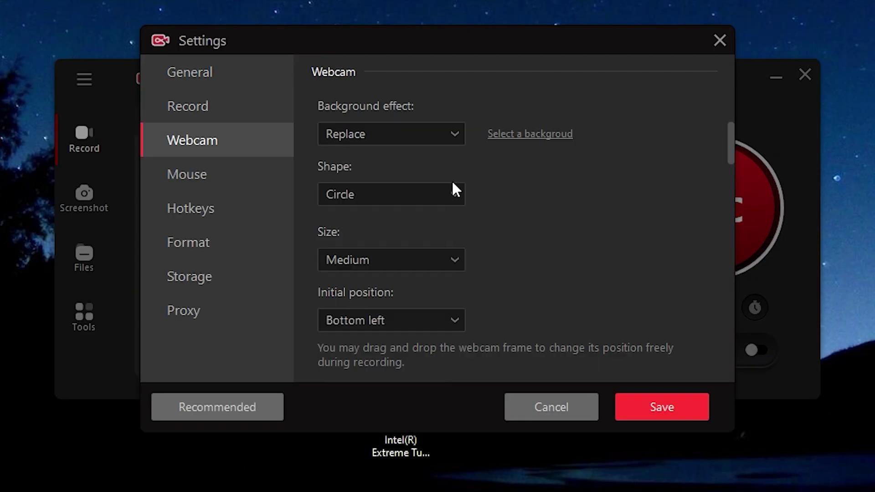
scroll(449, 215, "down", 3)
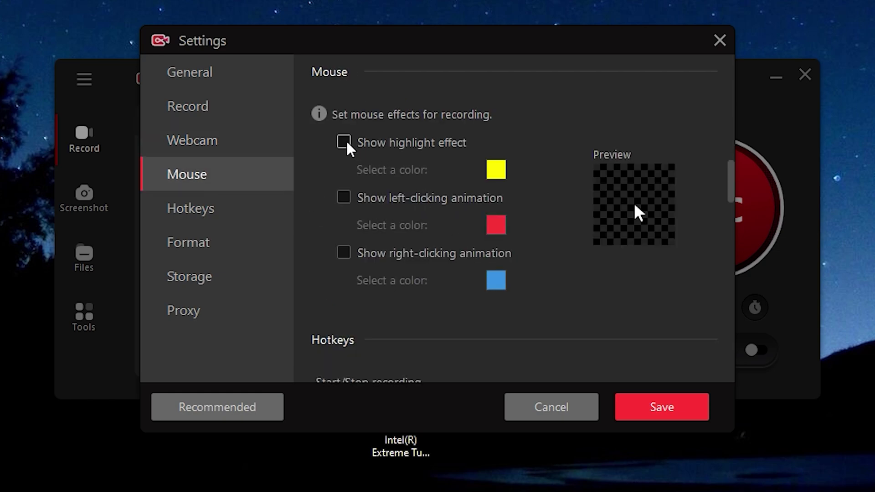
left_click(198, 207)
left_click(234, 247)
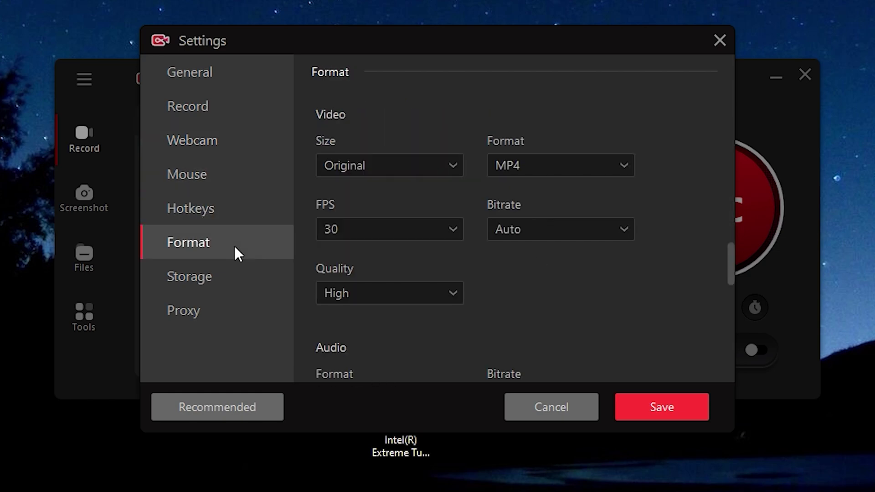
- Review resolution and format options, set the frame rate to 60 FPS, and check bitrate options
left_click(454, 164)
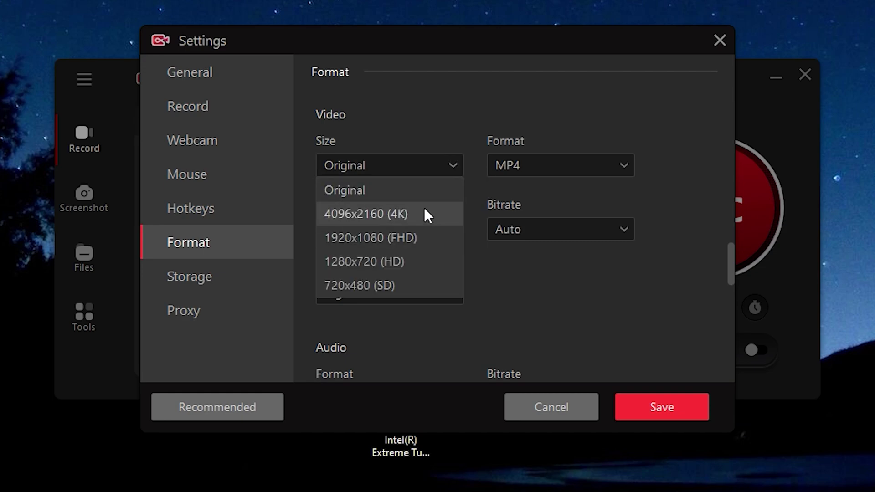
left_click(560, 165)
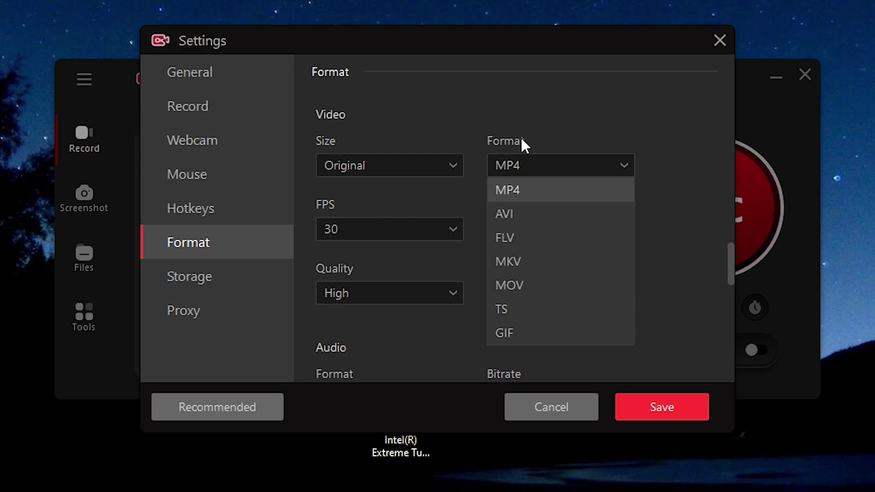
left_click(438, 229)
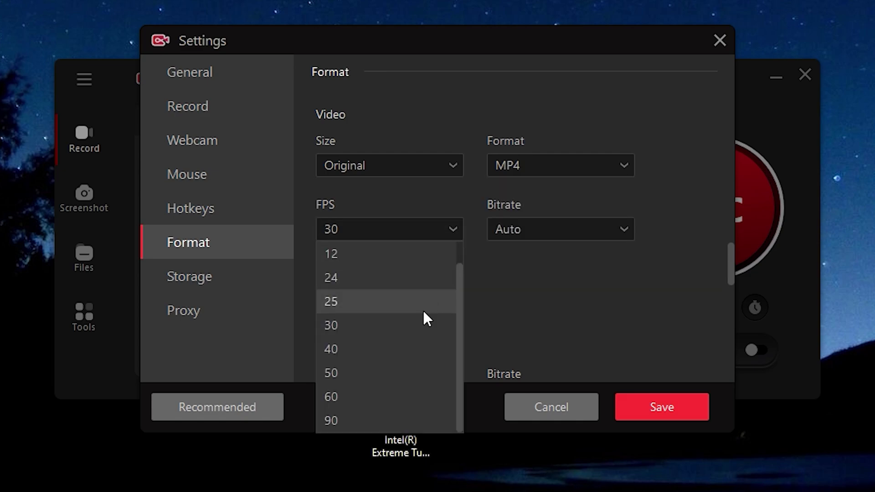
left_click(400, 403)
left_click(560, 229)
scroll(602, 390, "down", 1)
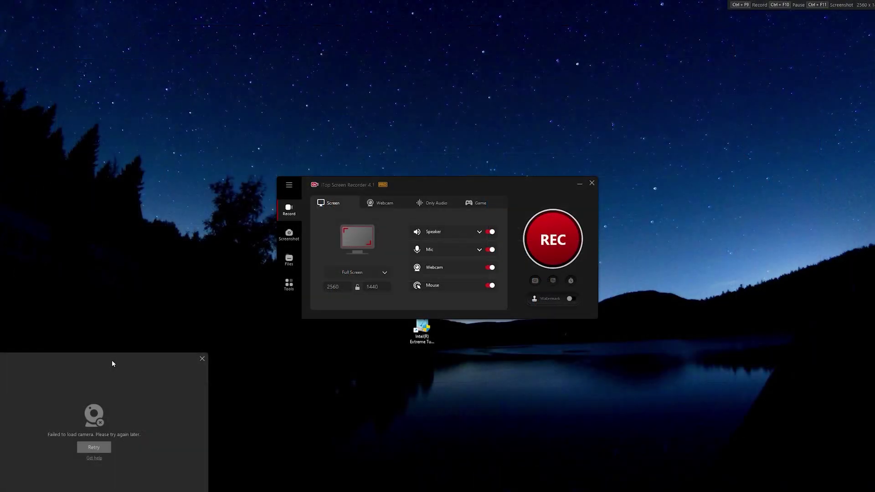
- Drag the 'Failed to load camera' window to the top right and switch off Mic and Webcam
left_click_drag(111, 361, 520, 317)
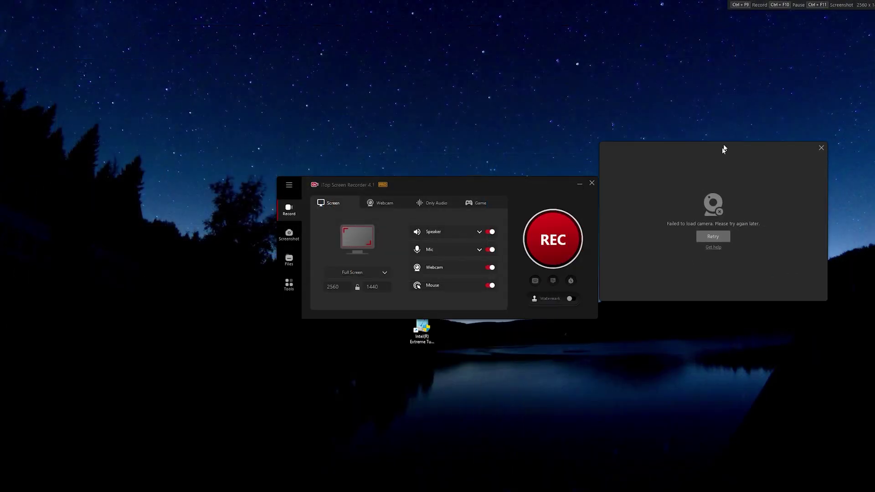
left_click_drag(519, 320, 788, 12)
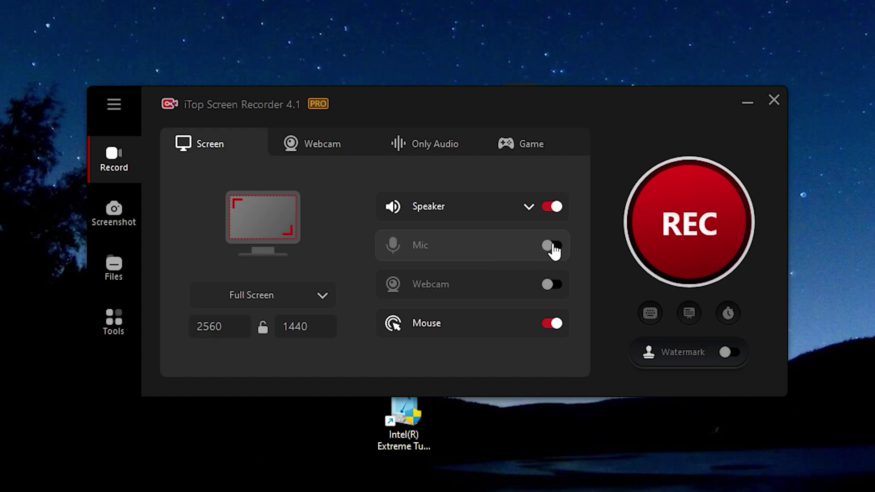
left_click(552, 246)
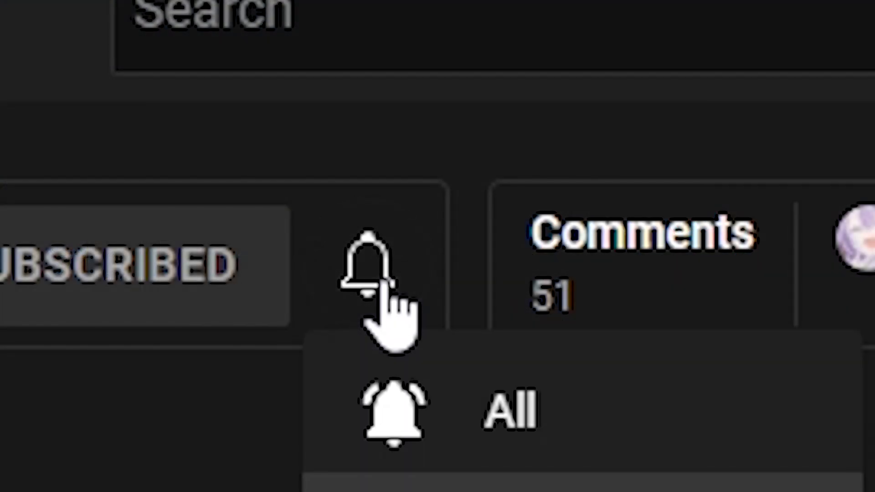
left_click(461, 444)
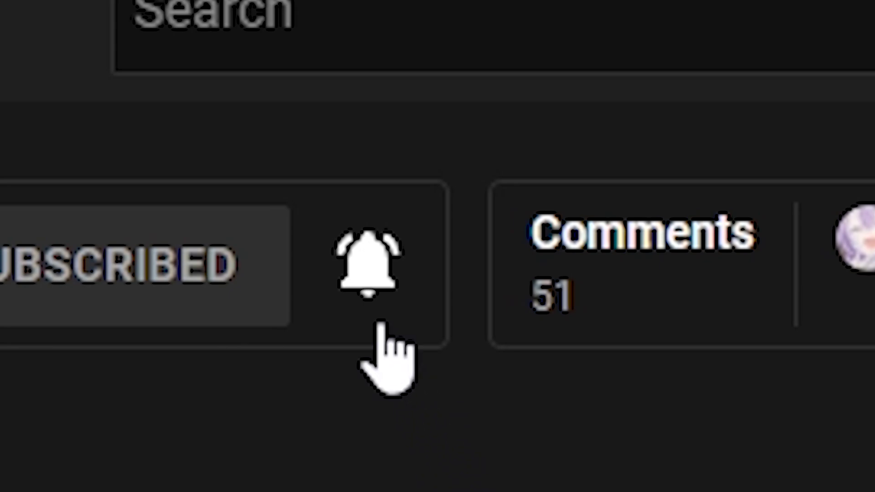